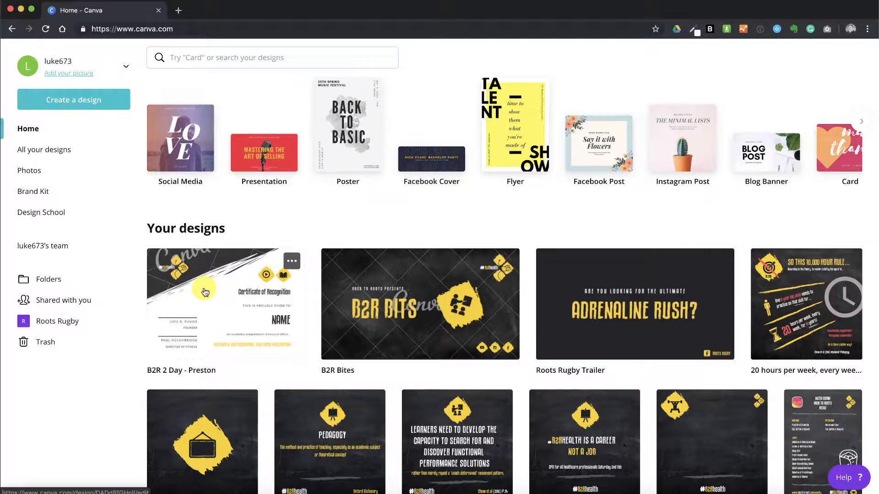
# - Open the "B2R 2 Day - Preston" certificate design and replace the NAME placeholder with the first recipient's full name
pyautogui.click(205, 291)
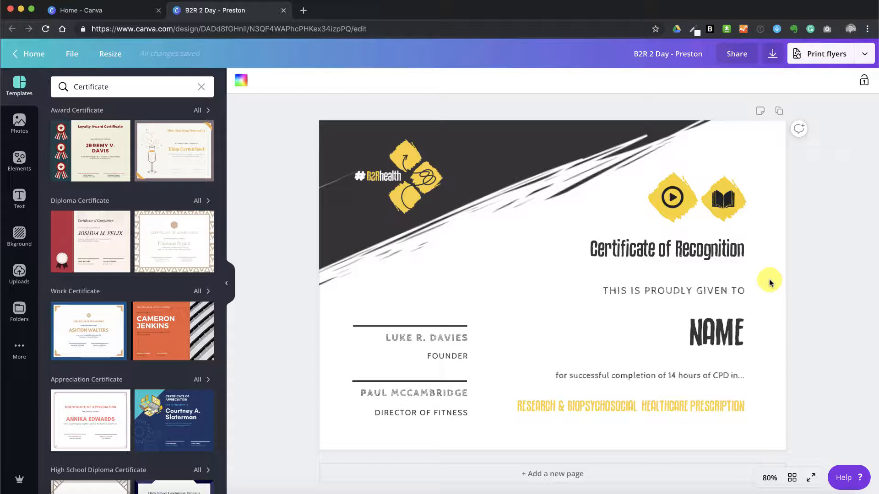
pyautogui.click(707, 326)
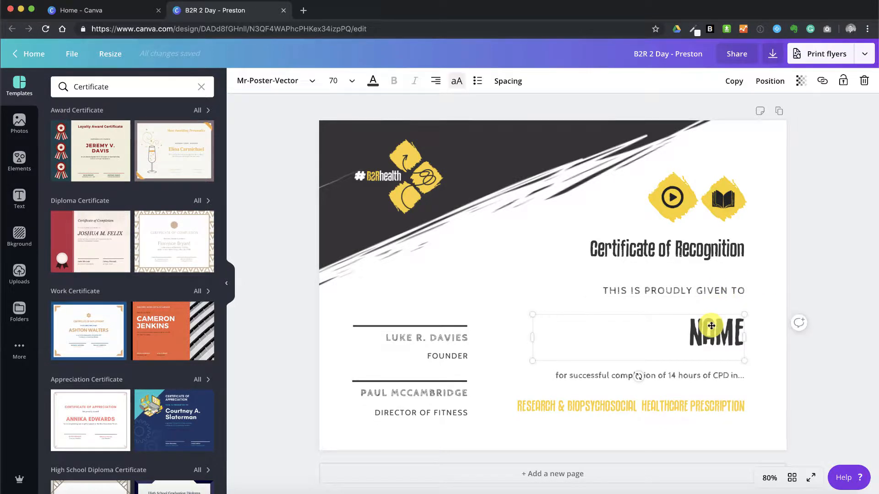
pyautogui.doubleClick(688, 332)
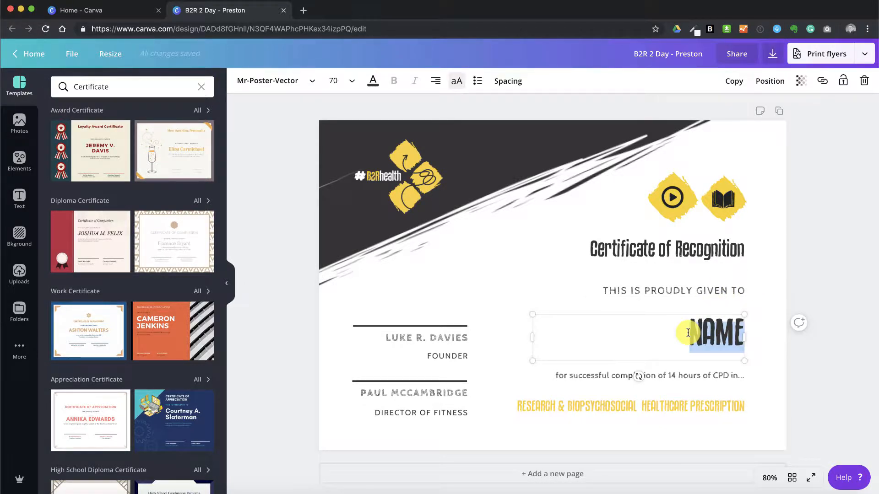
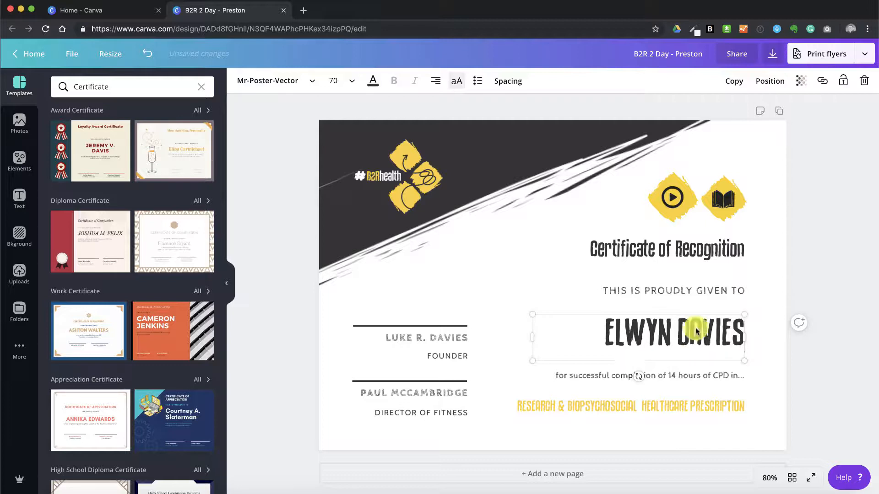
pyautogui.click(801, 233)
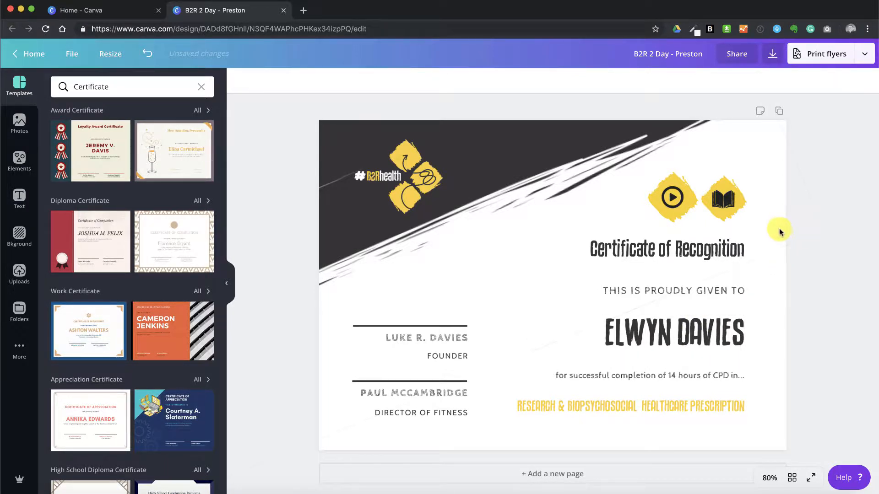
pyautogui.click(780, 233)
pyautogui.click(801, 302)
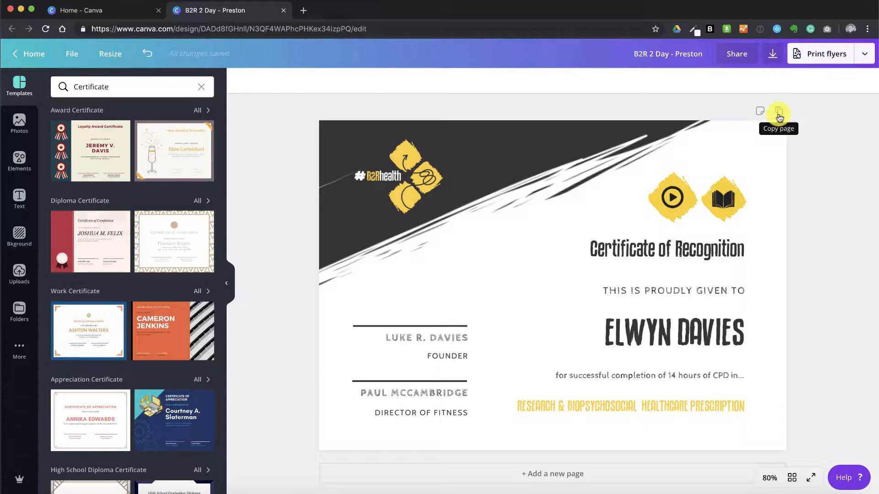
# - Duplicate the certificate page and change the first name on Page 2 to the second recipient's
pyautogui.click(778, 115)
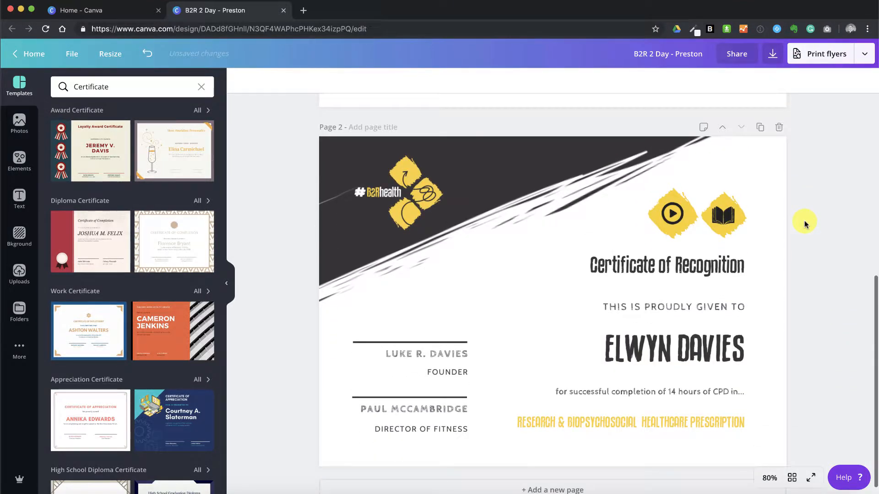
pyautogui.click(707, 336)
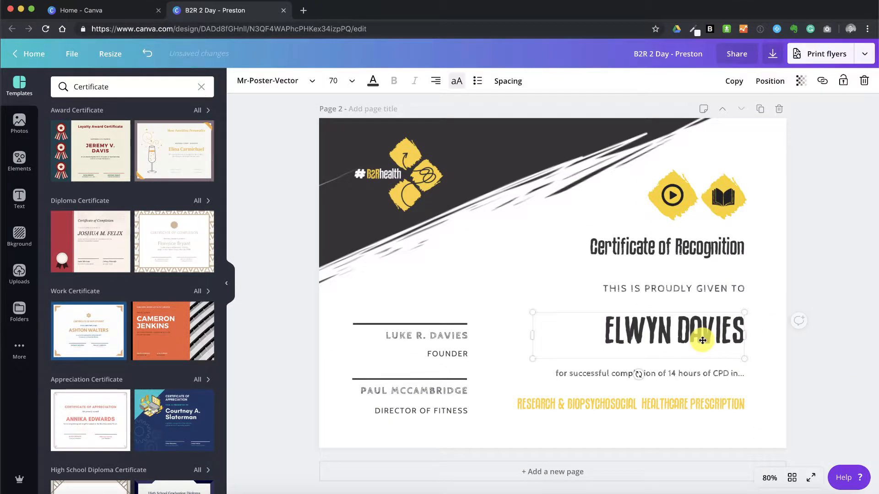
pyautogui.doubleClick(657, 331)
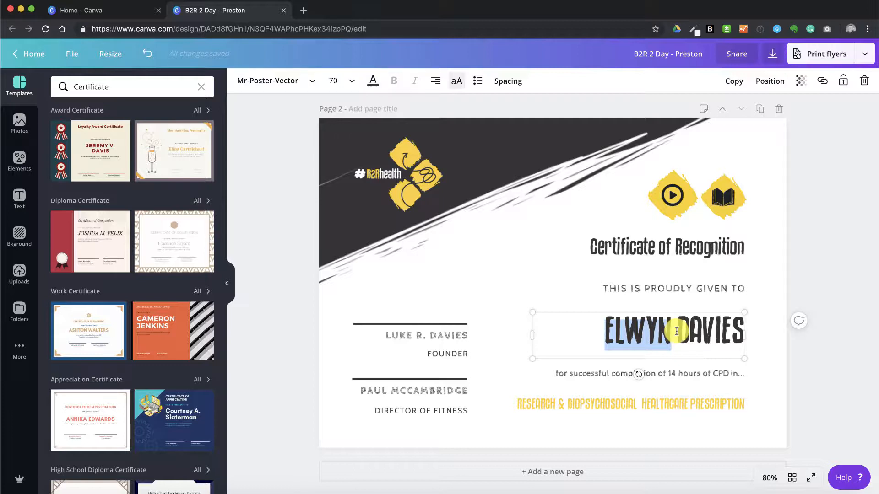
pyautogui.write('LUKE')
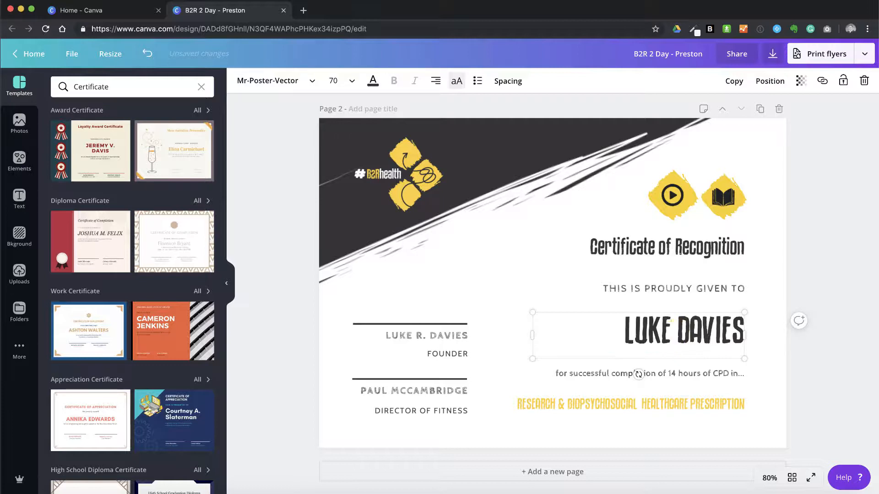
pyautogui.click(817, 276)
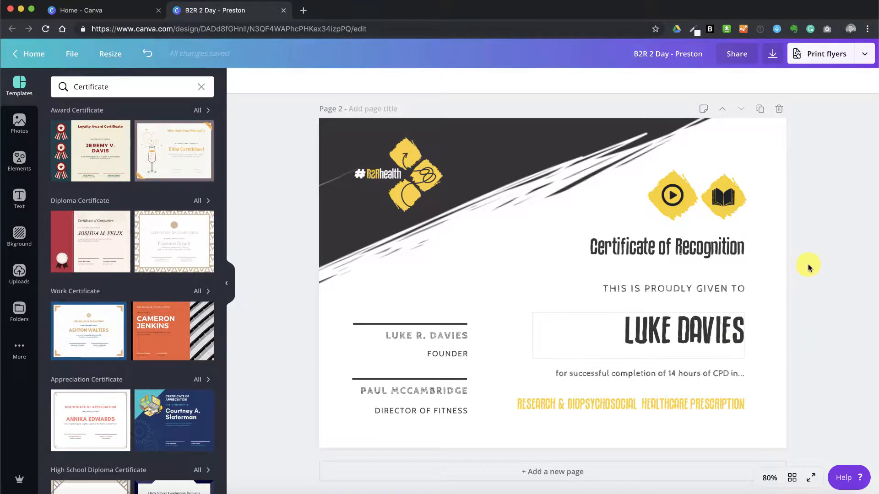
# - Duplicate Page 2 and replace the name on Page 3 with the third recipient's full name
pyautogui.click(761, 111)
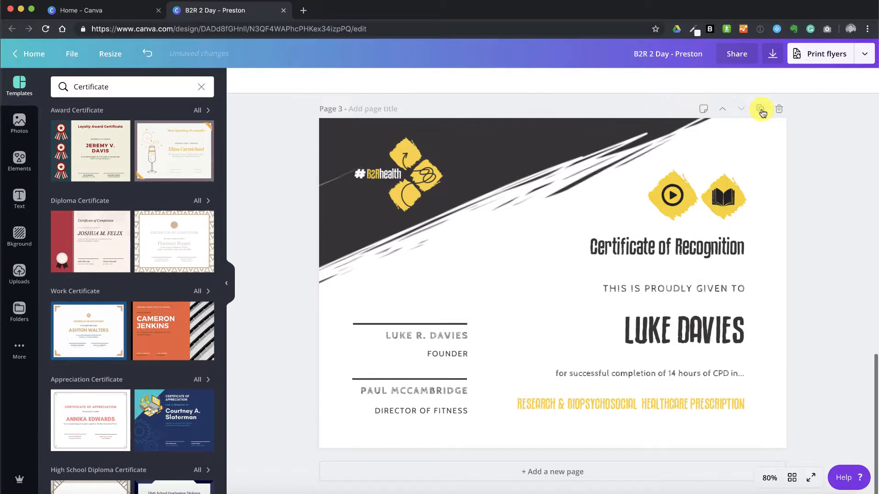
pyautogui.click(704, 328)
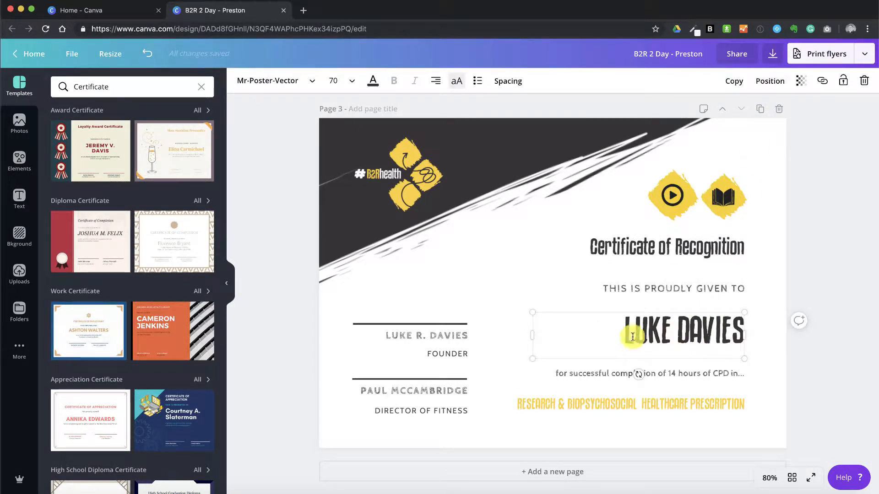
pyautogui.moveTo(624, 333); pyautogui.dragTo(812, 333)
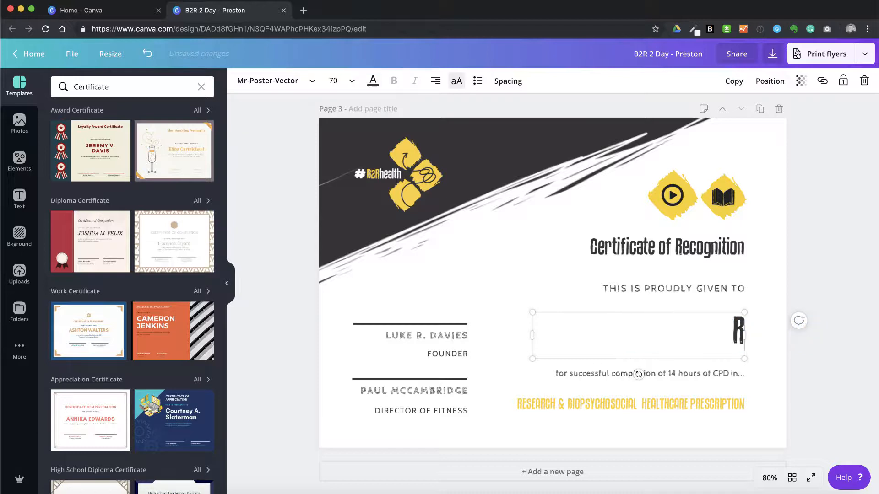
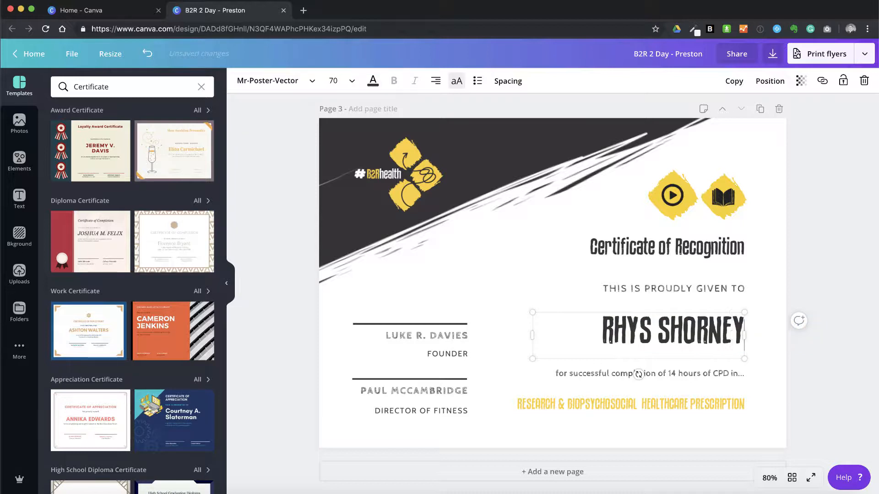
pyautogui.click(824, 334)
# - Set up a PDF print download of the design limited to Page 1
pyautogui.scroll(4, 824, 334)
pyautogui.scroll(8, 824, 334)
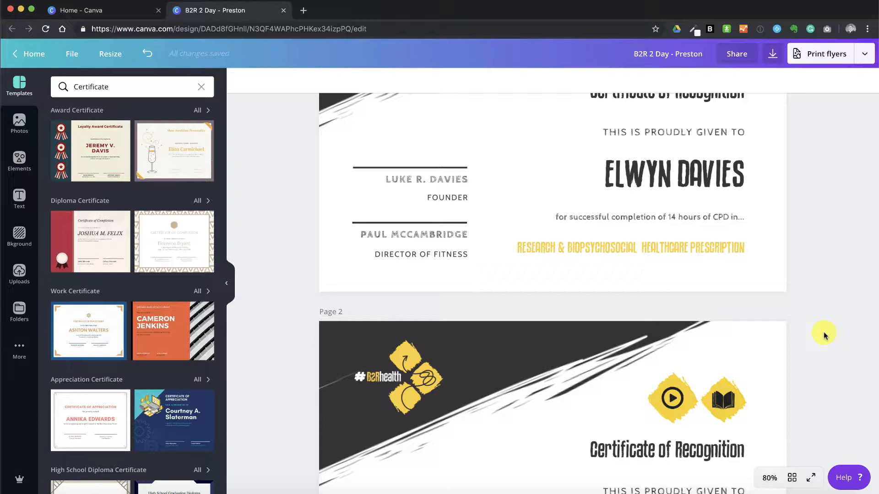
pyautogui.scroll(4, 824, 336)
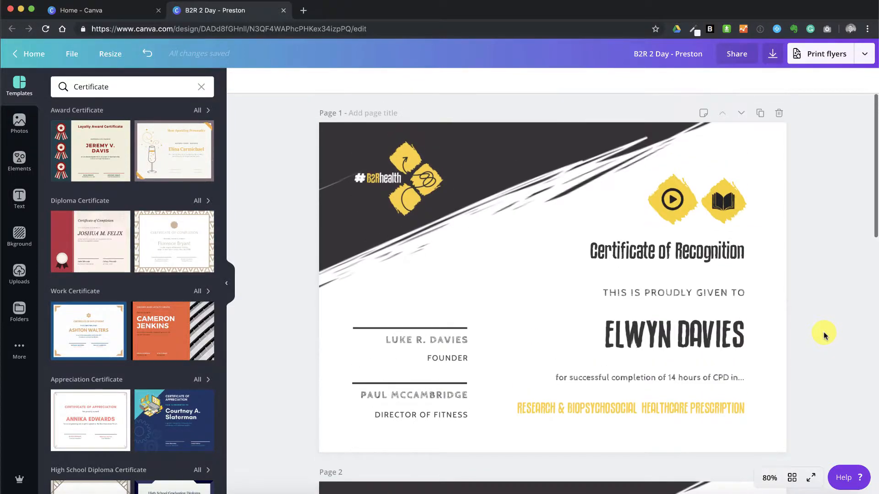
pyautogui.scroll(-10, 824, 336)
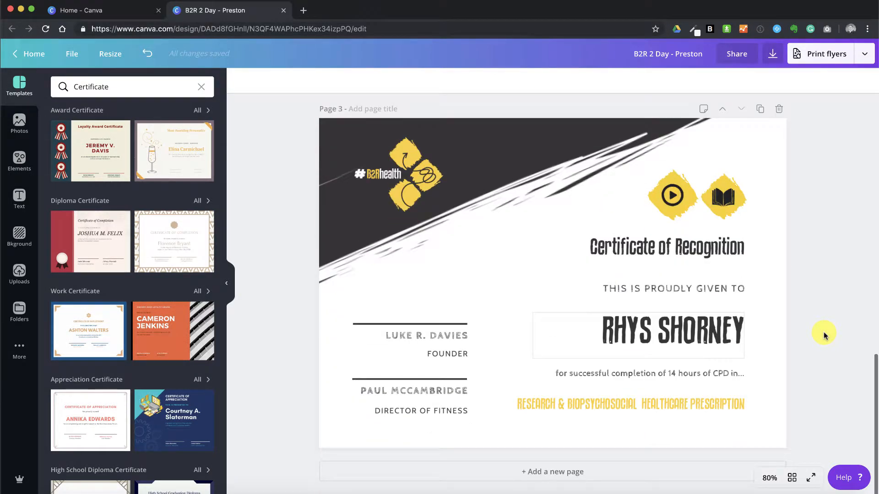
pyautogui.scroll(10, 823, 335)
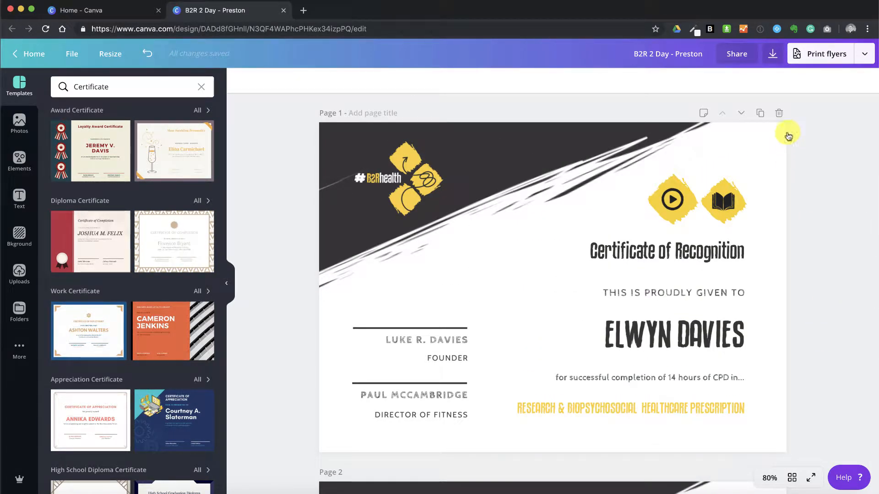
pyautogui.click(773, 55)
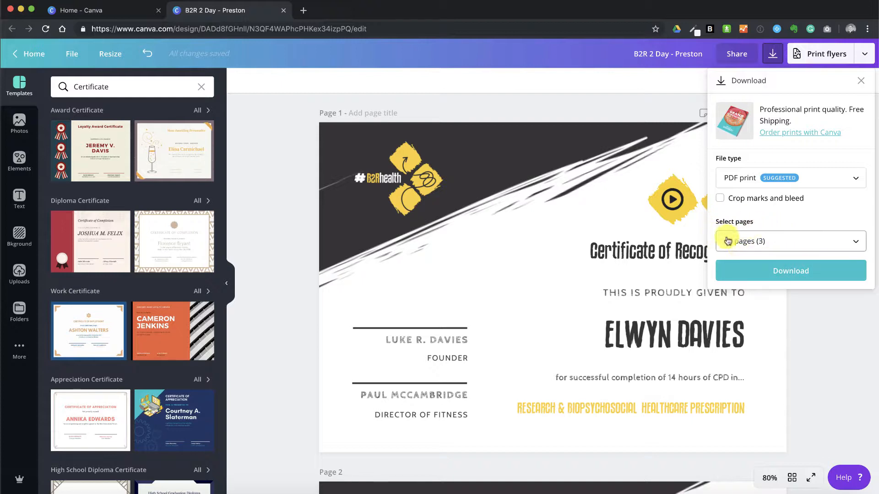
pyautogui.click(763, 248)
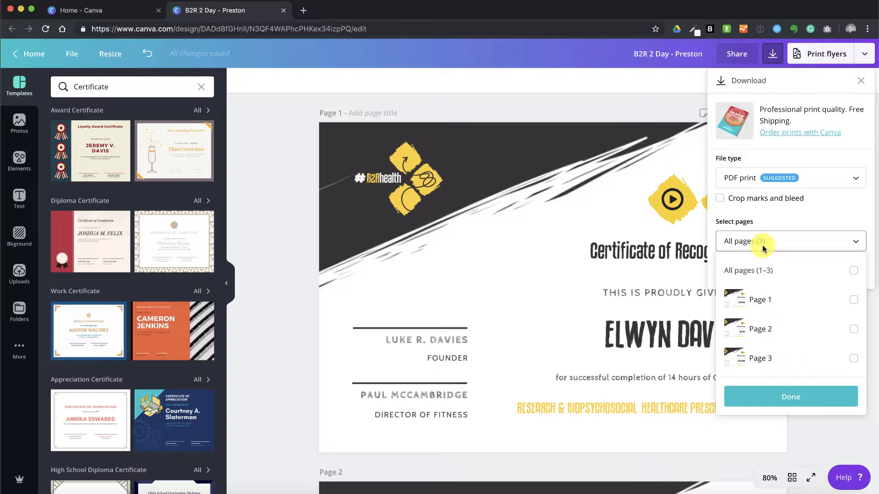
pyautogui.click(854, 301)
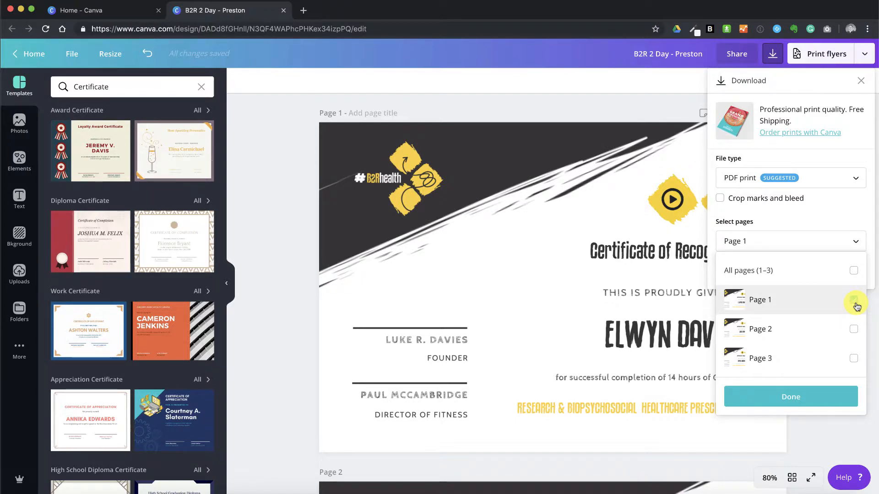
pyautogui.click(806, 408)
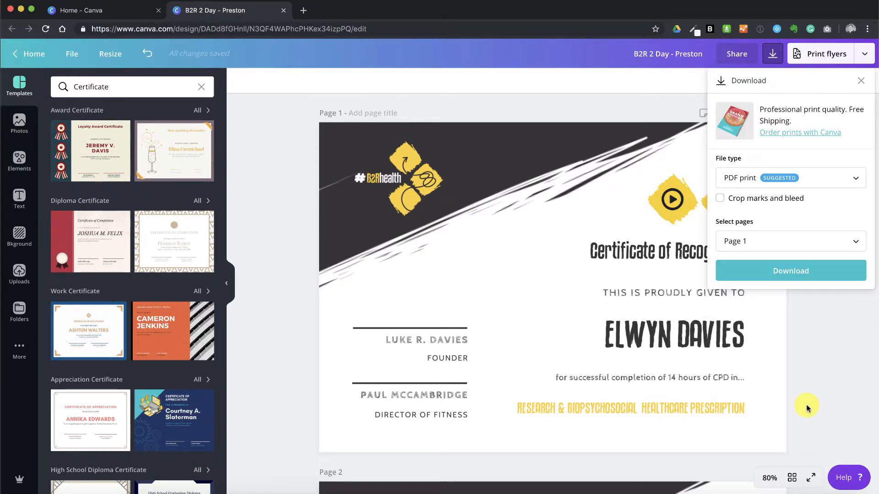
# - Download the Page 1 certificate to the Desktop as "B2R 2 Day - Preston" and dismiss the print offer
pyautogui.click(779, 272)
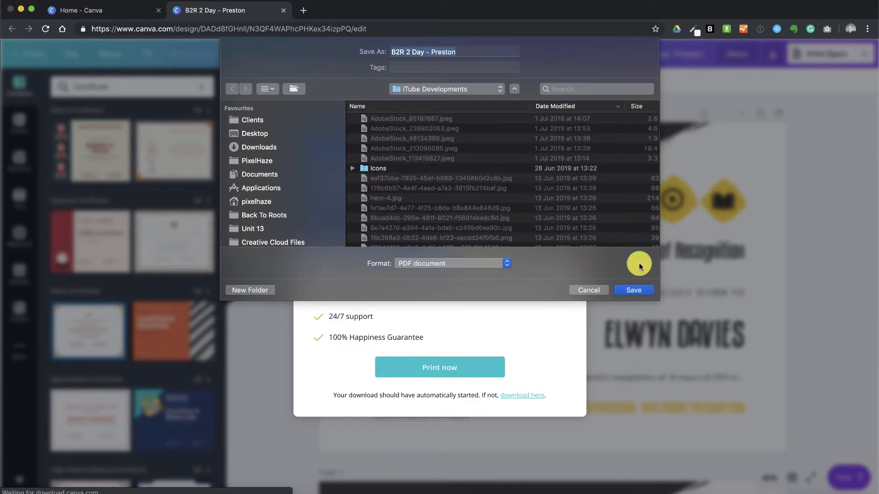
pyautogui.click(276, 128)
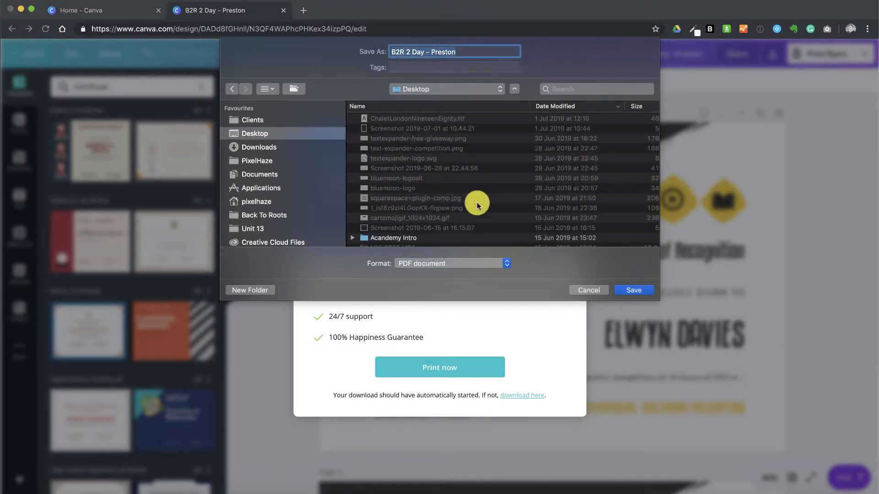
pyautogui.click(633, 290)
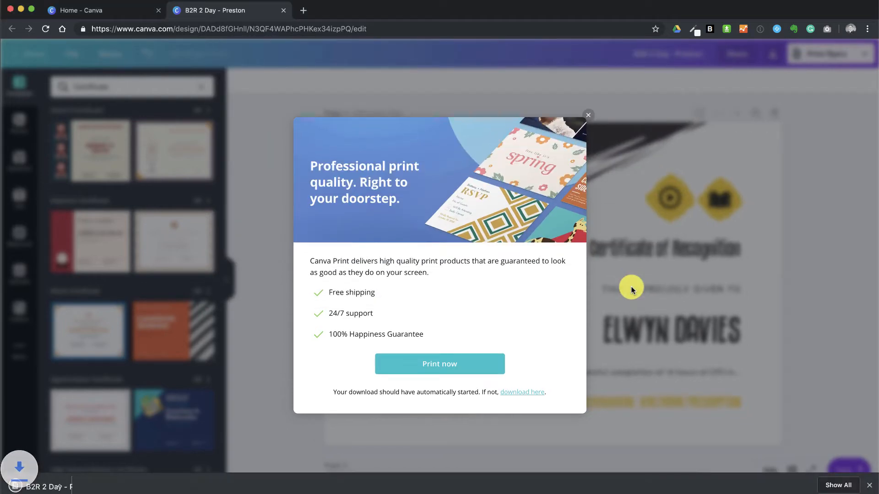
pyautogui.click(587, 107)
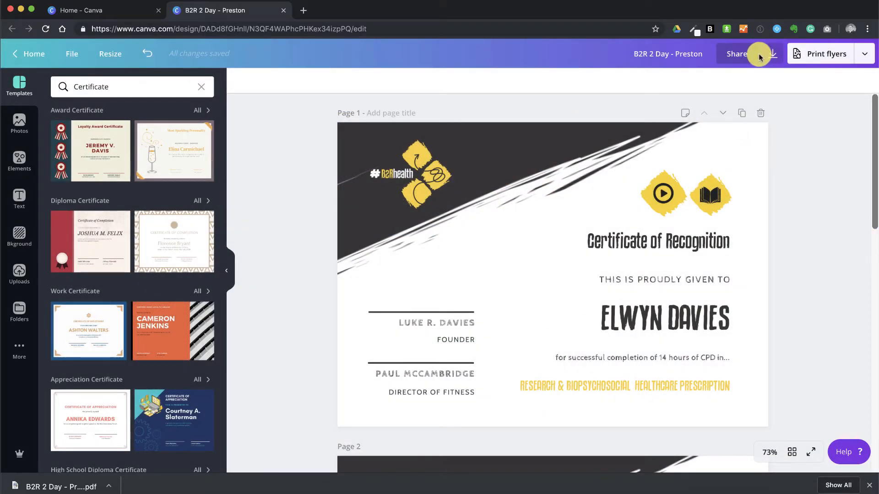
# - Download only Page 2 of the design as PDF print
pyautogui.click(773, 54)
pyautogui.click(784, 243)
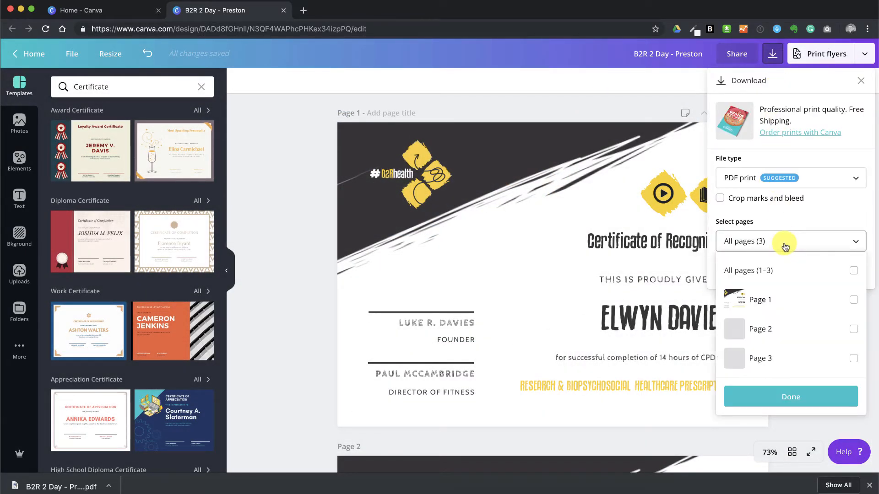
pyautogui.click(854, 329)
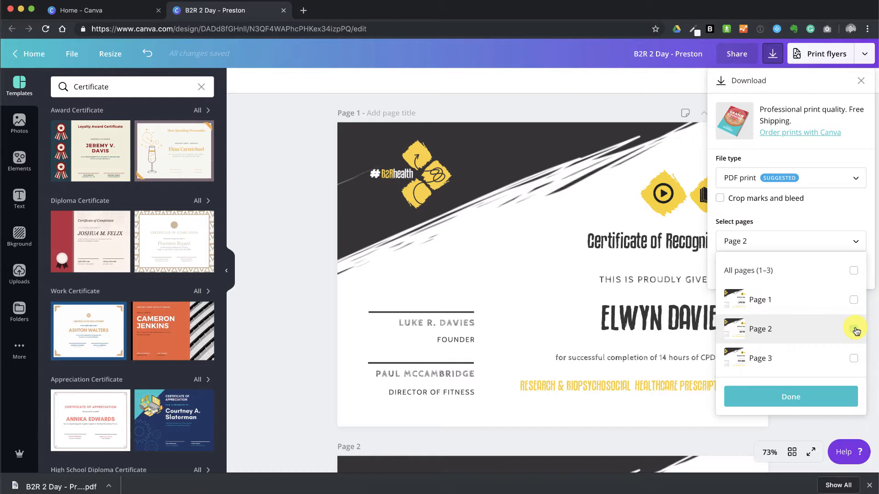
pyautogui.click(816, 399)
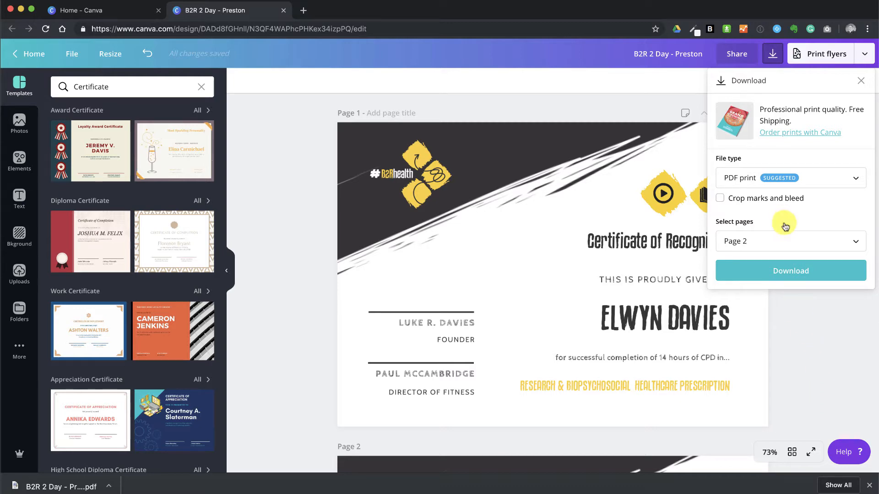
pyautogui.click(795, 270)
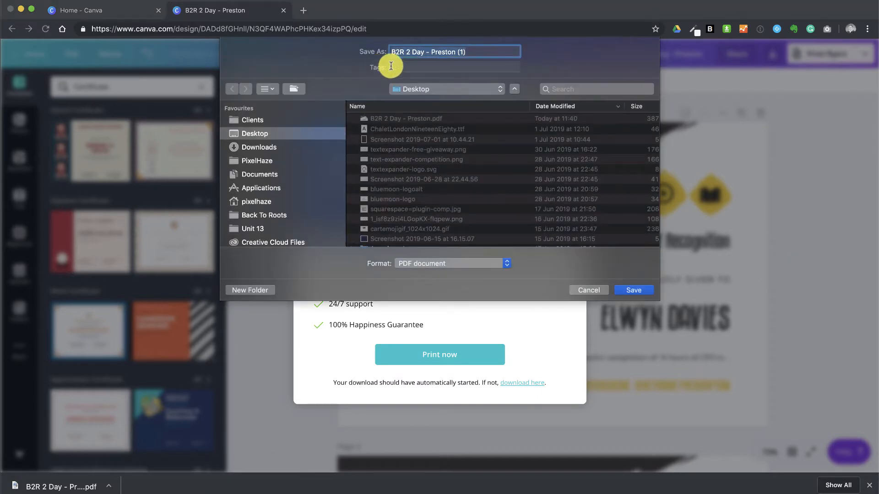
# - Save the Page 2 certificate to the Desktop as "B2R 2 Day - Preston - " plus the recipient's full name, and dismiss the print offer
pyautogui.click(431, 54)
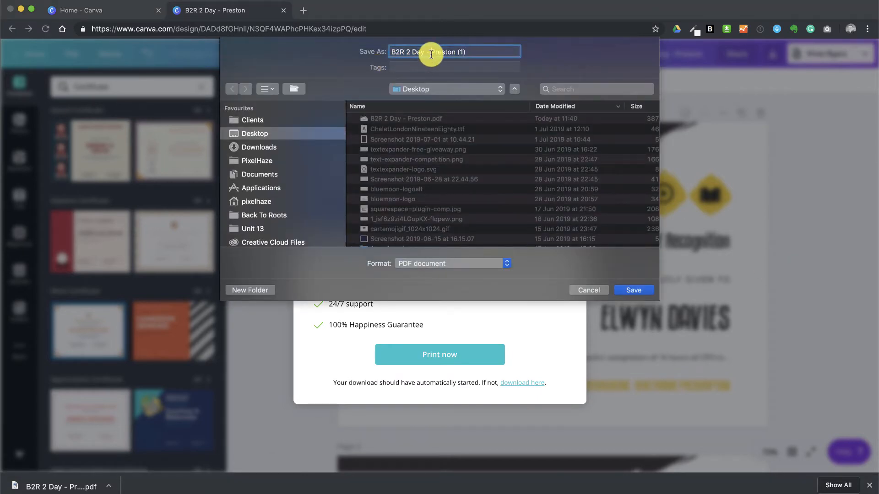
pyautogui.click(496, 56)
pyautogui.press('BackSpace')
pyautogui.press('BackSpace')
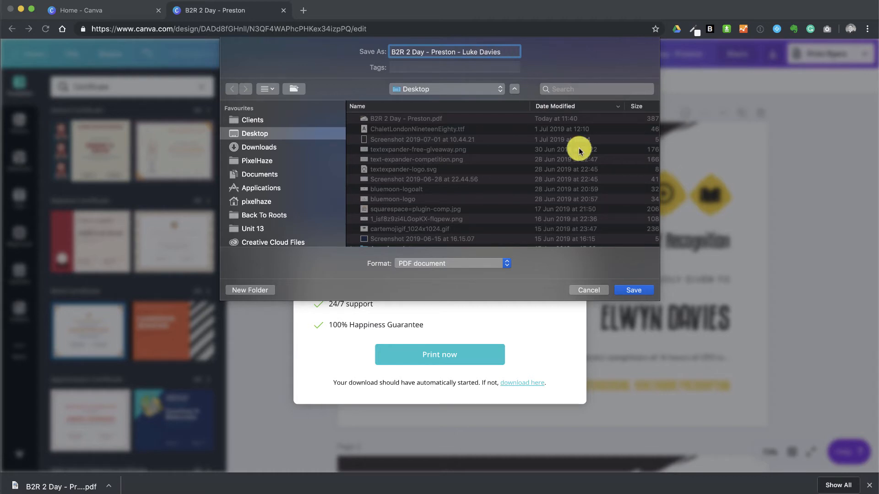
pyautogui.click(634, 290)
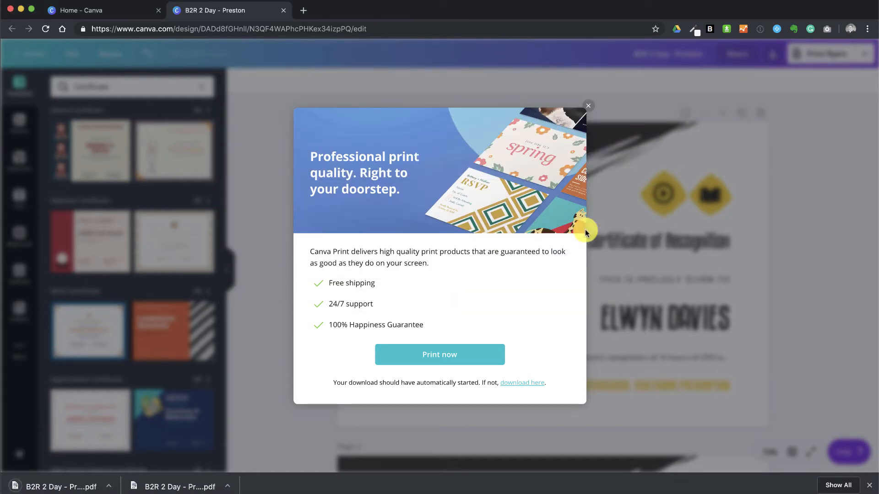
pyautogui.click(587, 107)
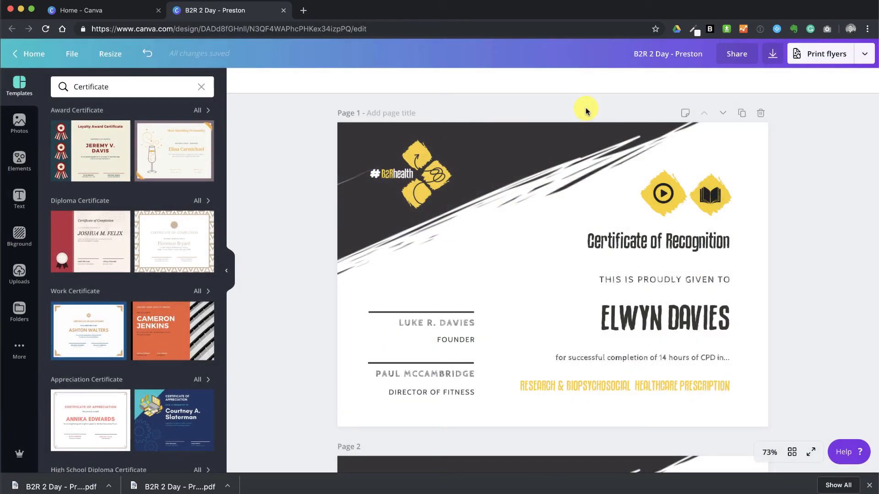
pyautogui.click(772, 54)
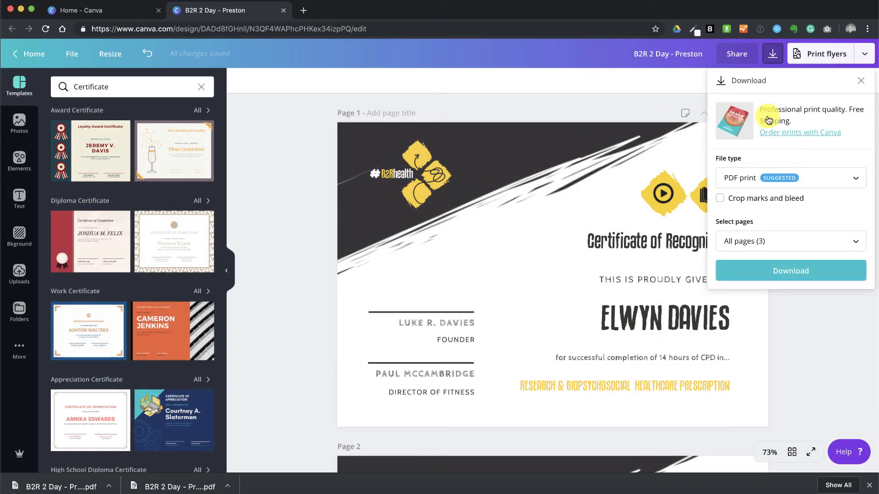
pyautogui.click(749, 247)
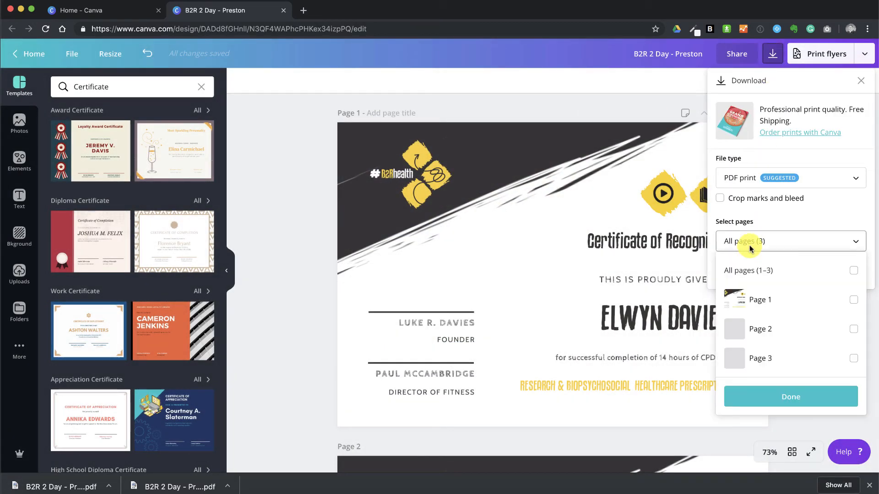
pyautogui.click(854, 359)
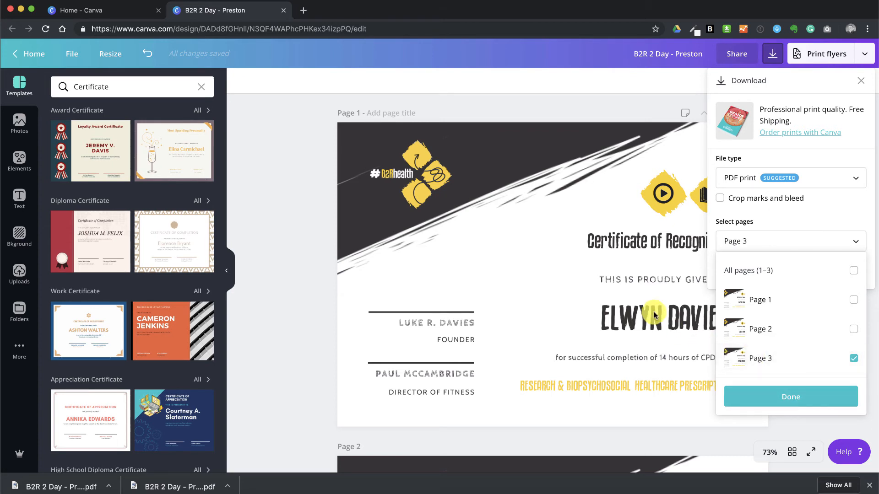
pyautogui.click(553, 260)
pyautogui.click(553, 259)
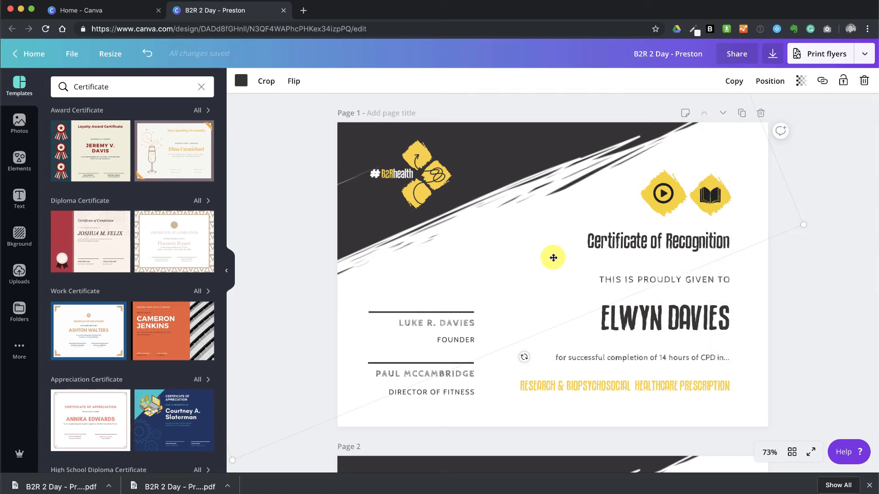
pyautogui.click(843, 315)
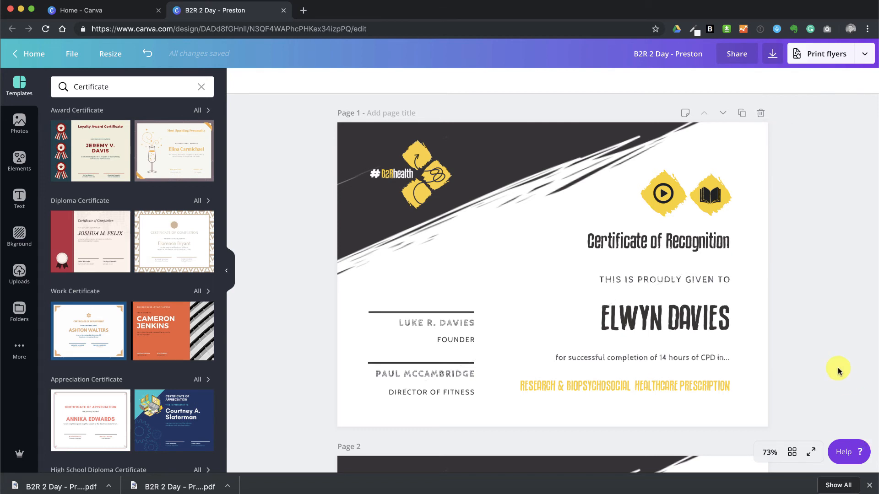